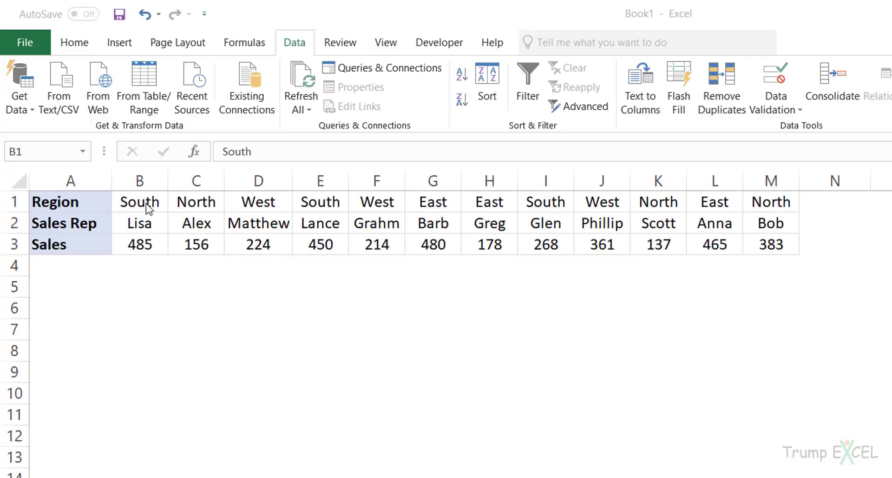
Start a custom sort on the range B1:M3 and set its orientation to sort left to right.
left_click_drag(147, 209, 425, 229)
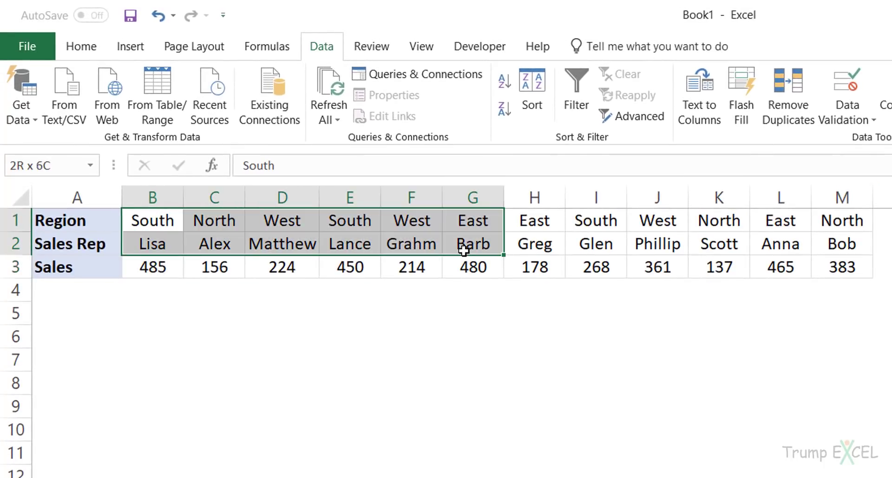
left_click_drag(464, 250, 829, 268)
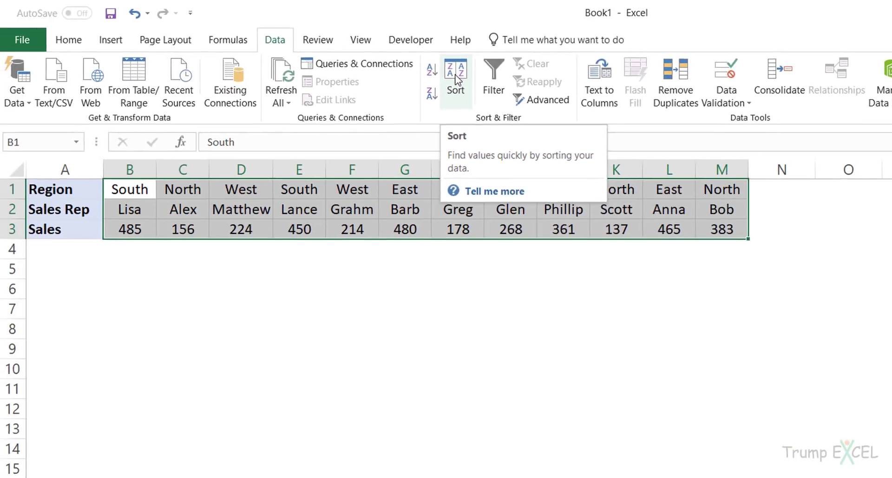
left_click(455, 79)
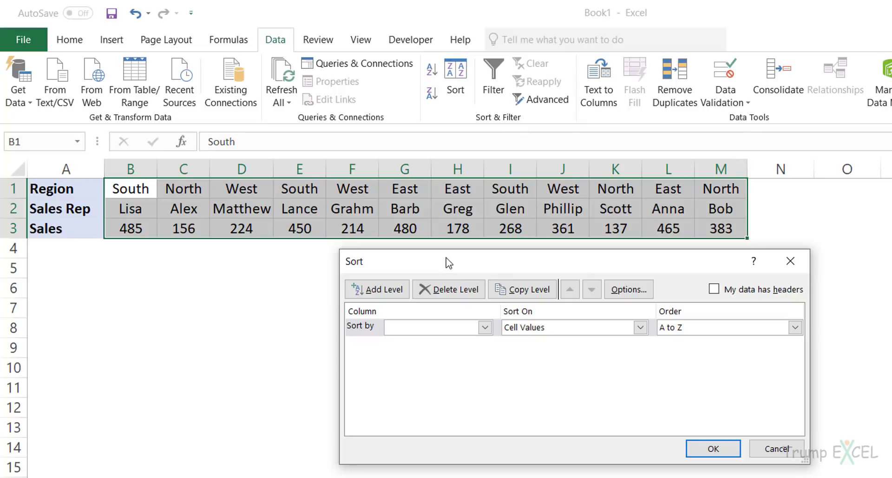
left_click(635, 297)
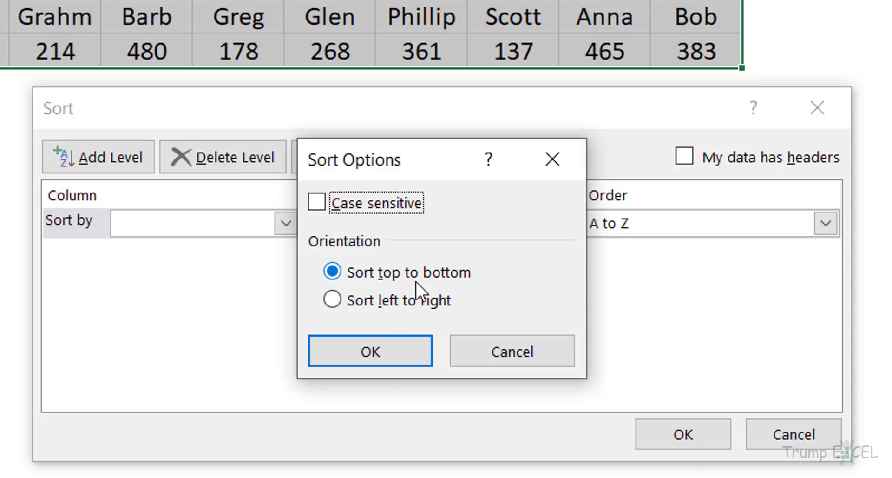
left_click(372, 304)
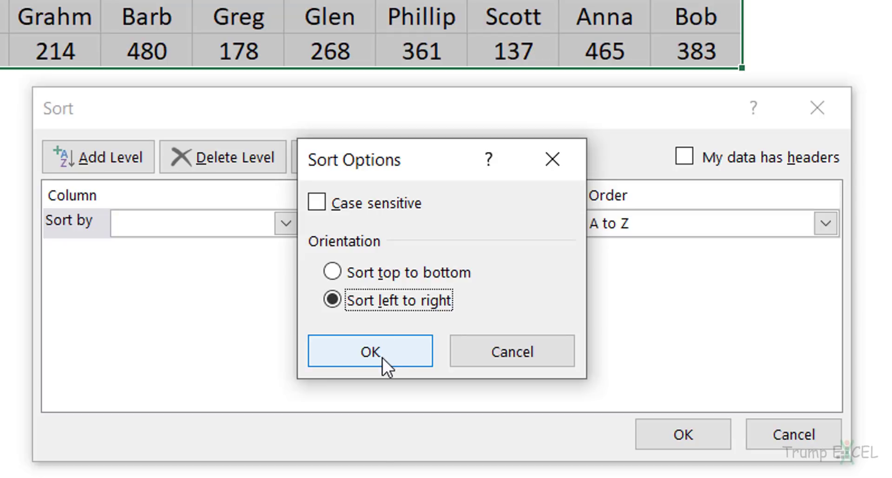
left_click(383, 358)
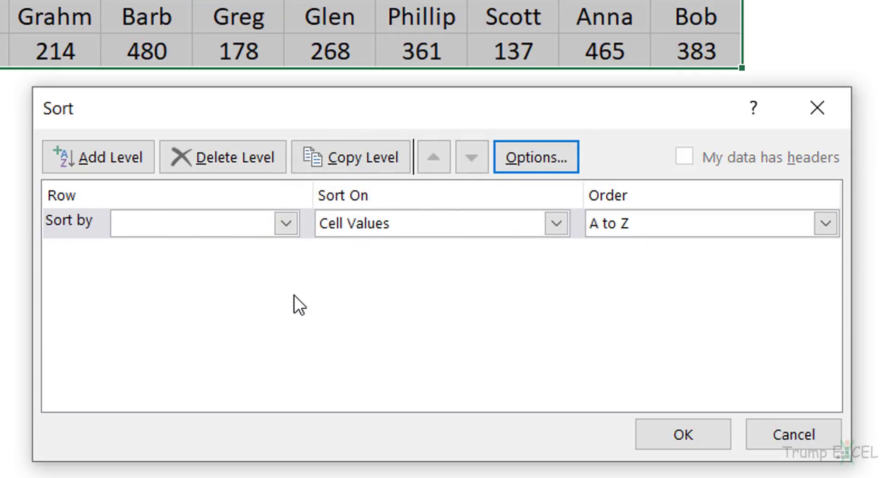
Sort the selected columns by Row 1 on cell values in A to Z order.
left_click(158, 225)
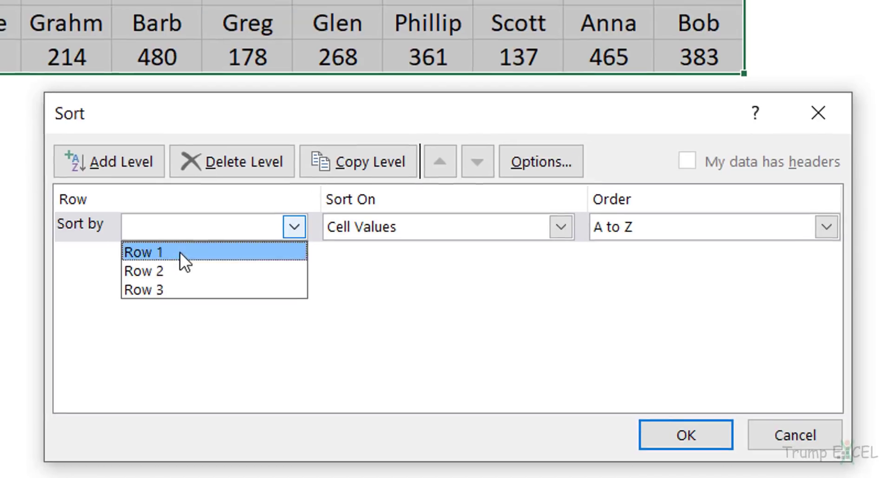
left_click(180, 252)
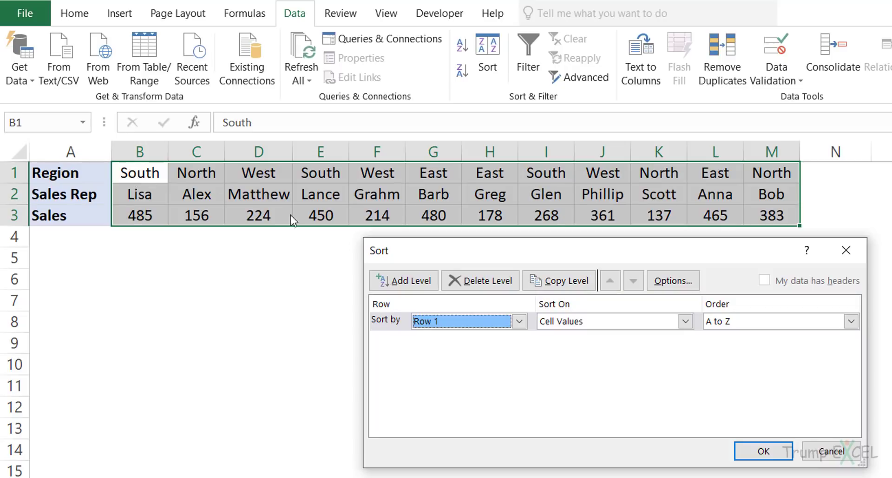
left_click(594, 322)
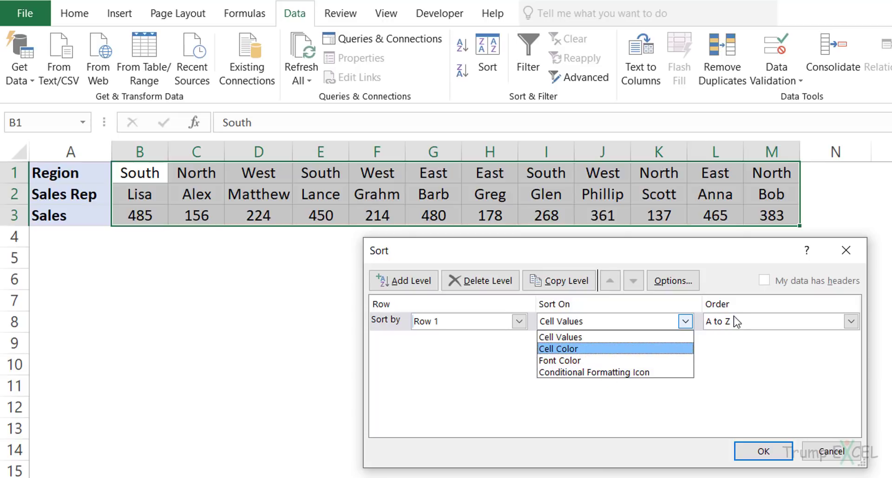
left_click(745, 322)
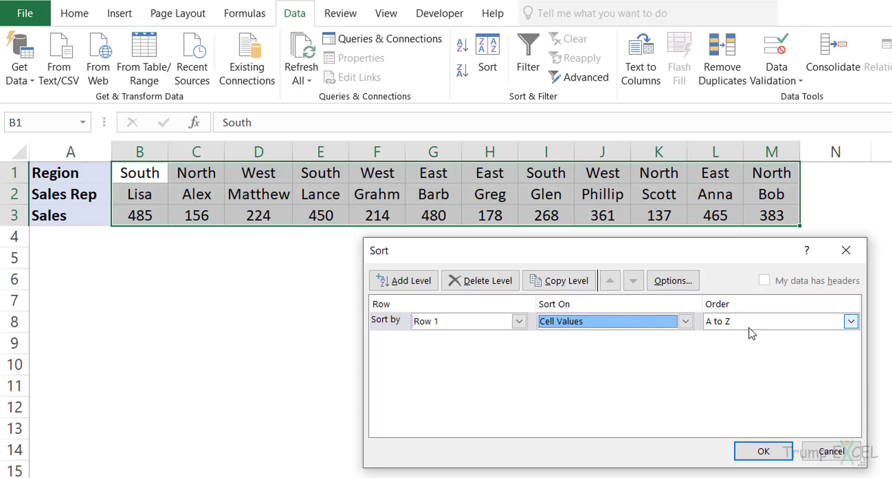
left_click(749, 328)
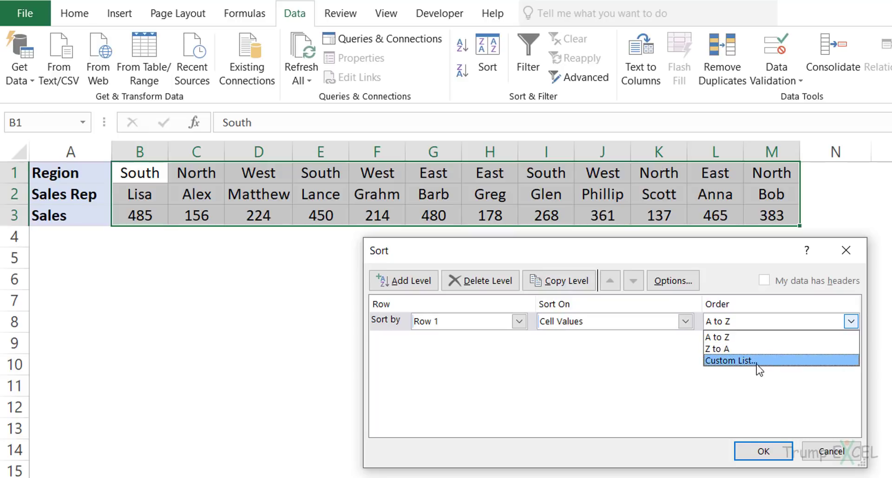
left_click(738, 337)
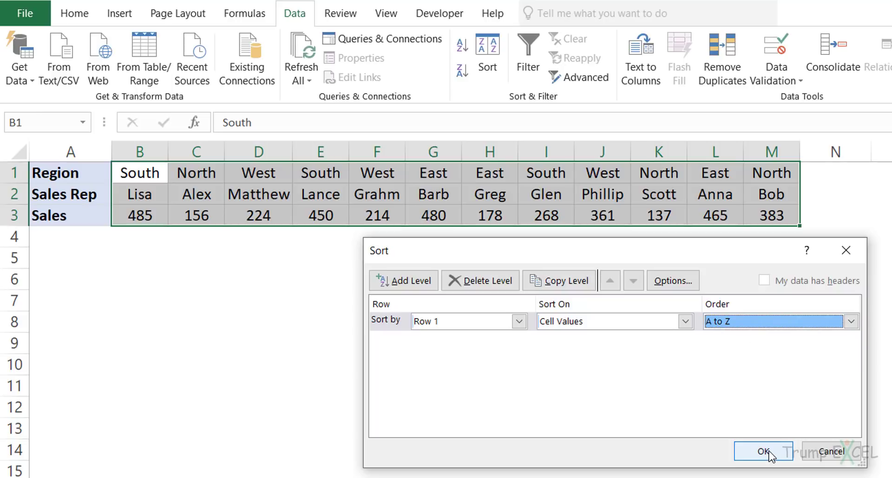
left_click(763, 451)
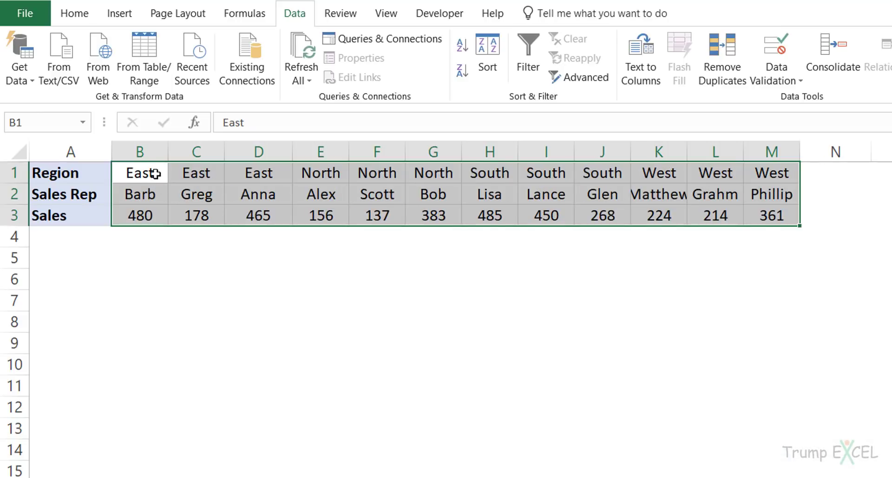
left_click_drag(155, 173, 258, 218)
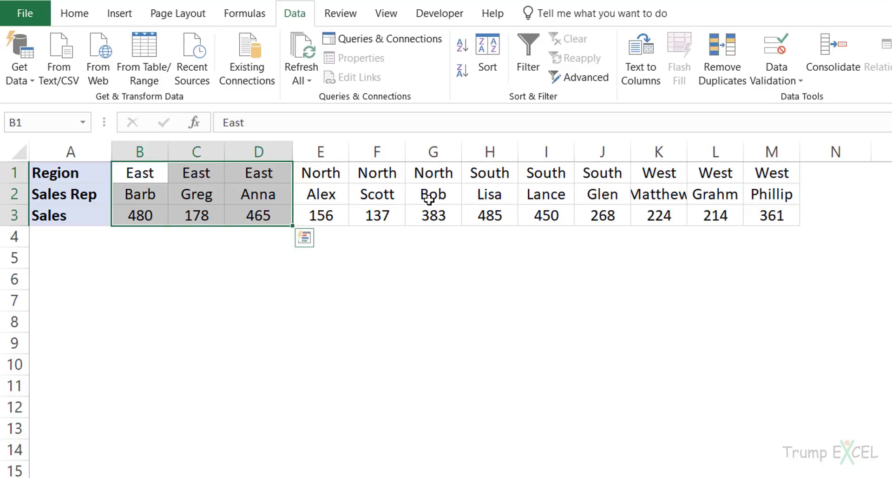
left_click(69, 179)
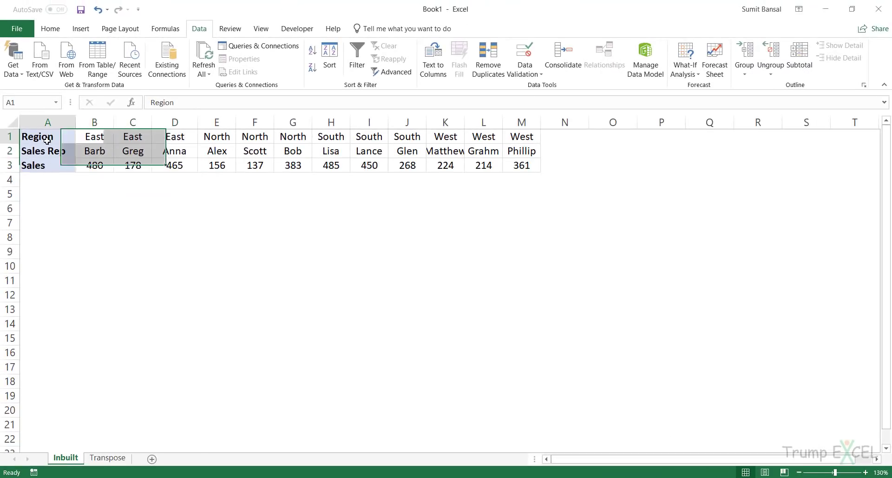
left_click_drag(47, 141, 65, 167)
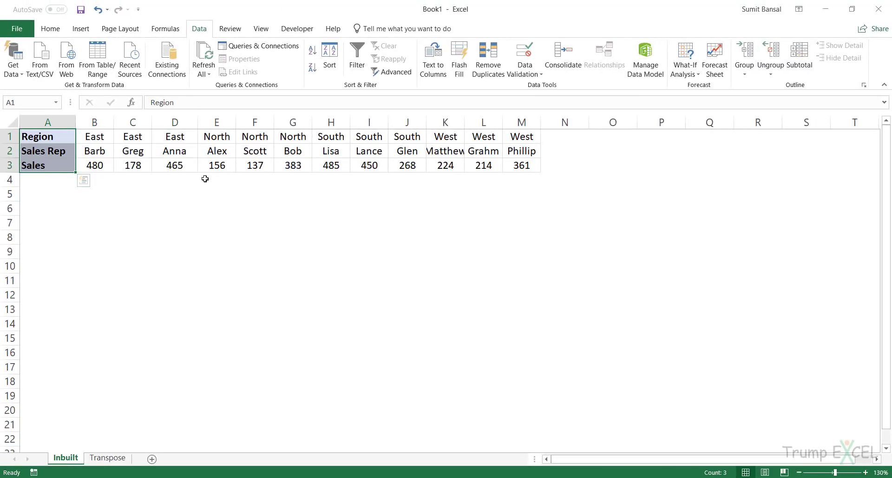
Copy the whole data range A1:M3, including the header column, on the Transpose sheet.
left_click(108, 458)
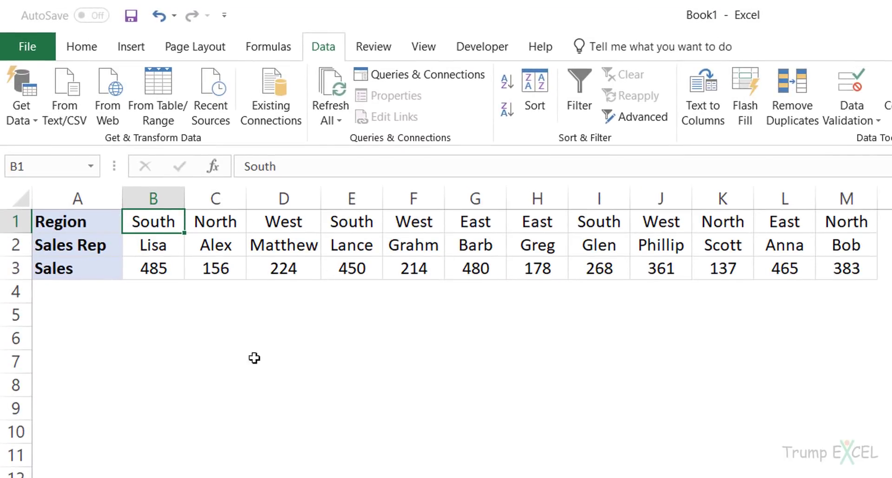
left_click(103, 226)
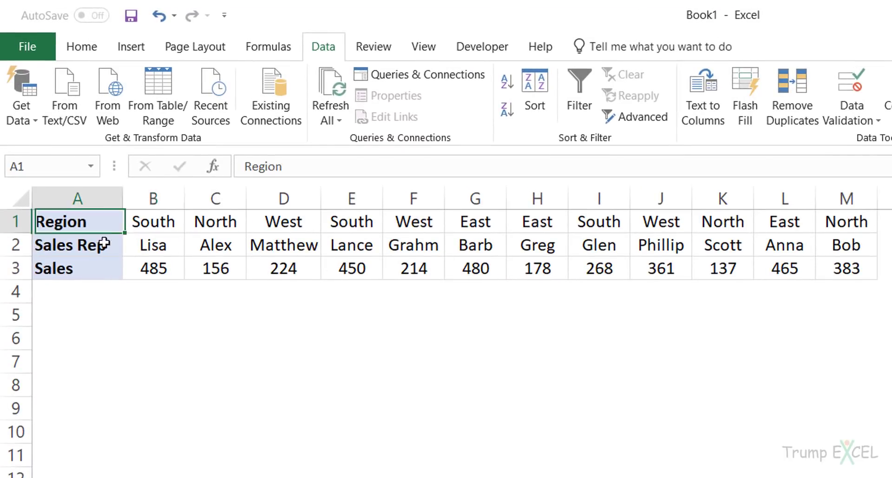
left_click_drag(103, 242, 846, 268)
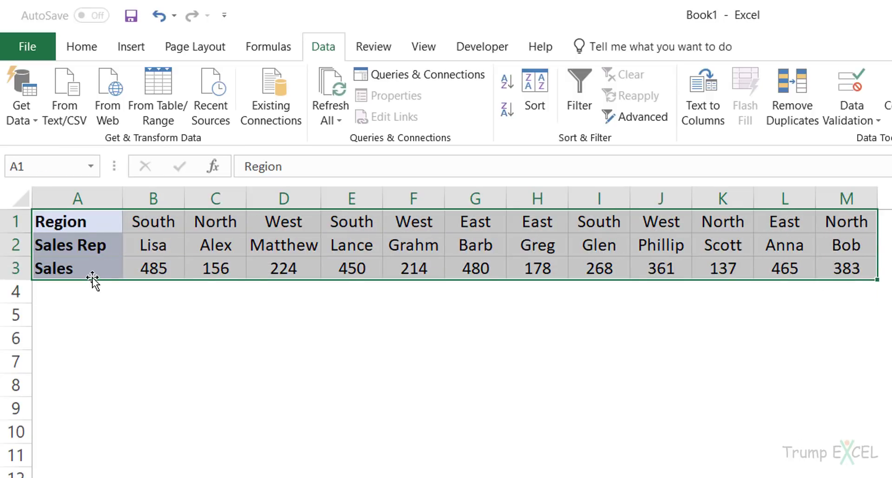
key("ctrl+c")
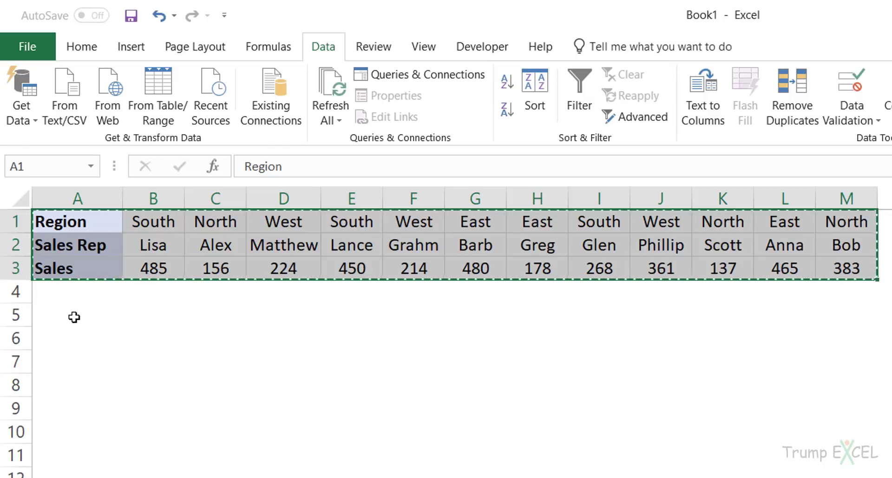
Paste the copied data at cell A6 using Paste Special with All and Transpose.
left_click(93, 316)
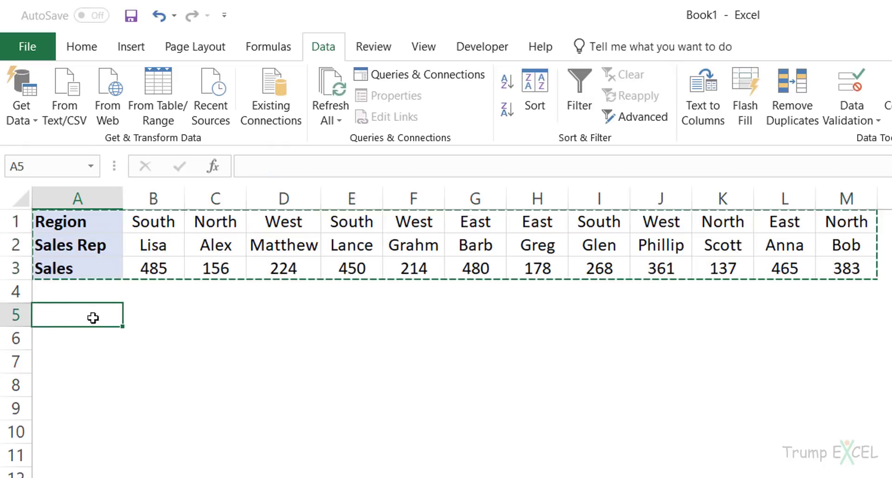
left_click(57, 341)
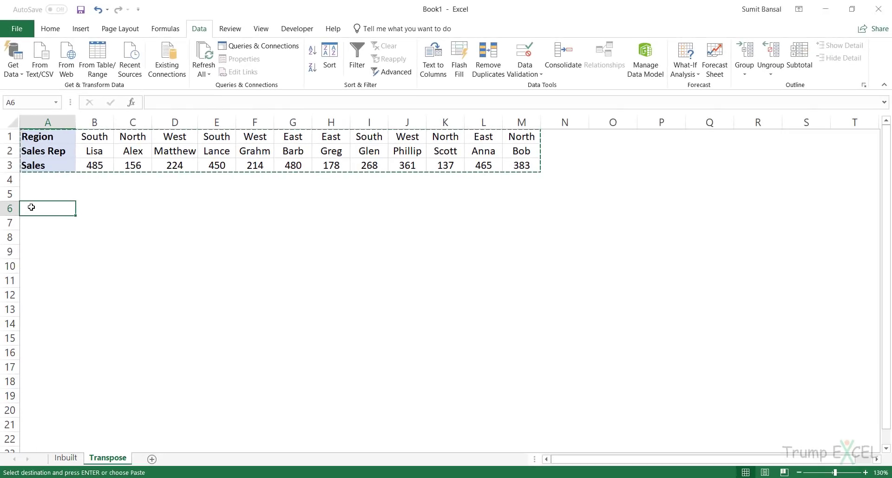
right_click(31, 207)
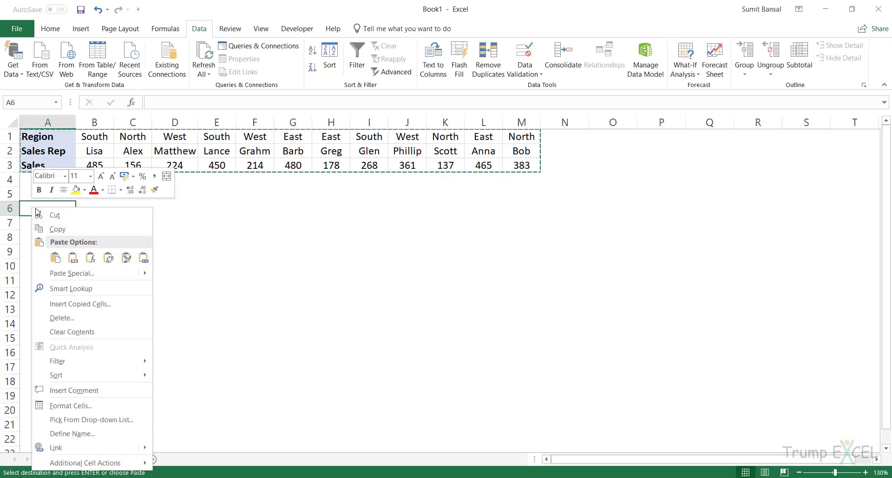
left_click(72, 273)
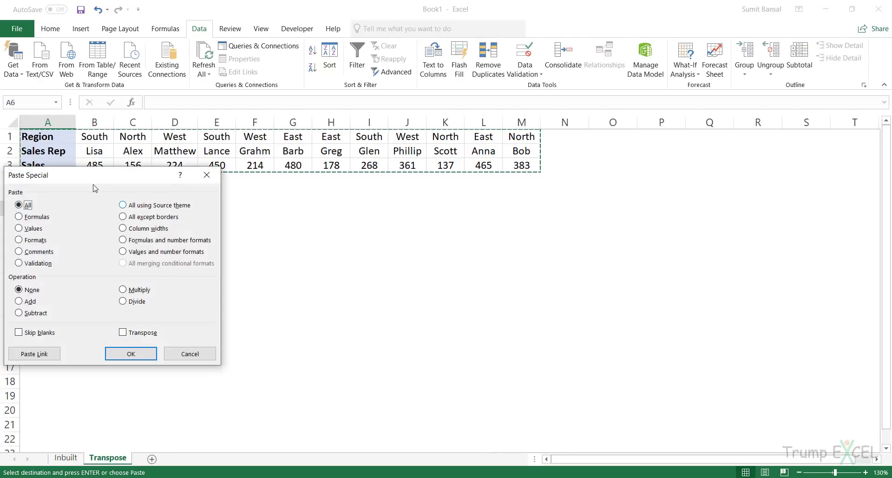
left_click_drag(94, 176, 259, 191)
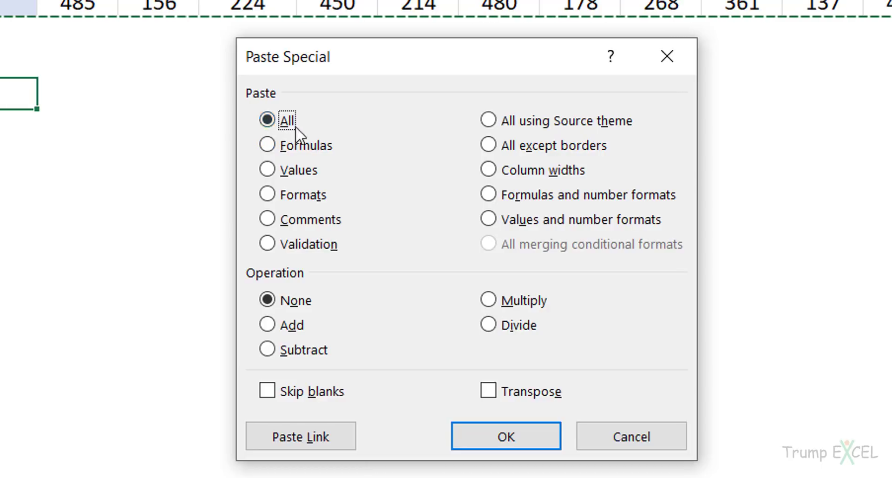
left_click(520, 394)
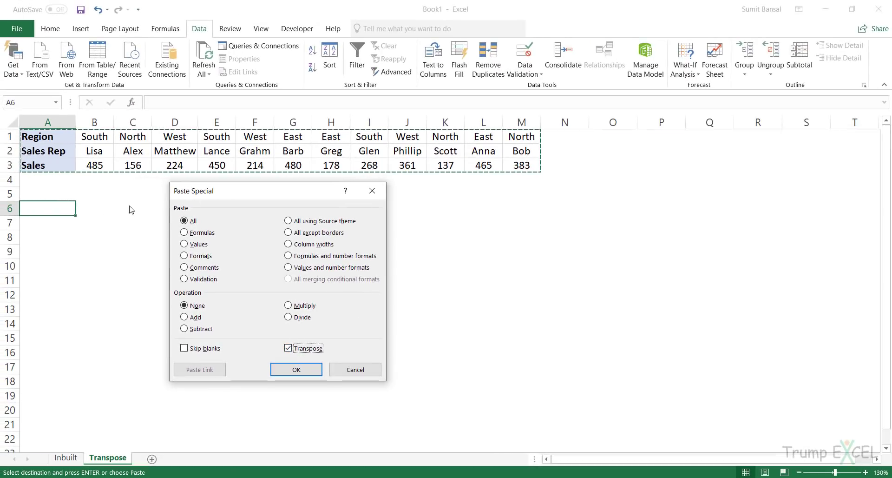
left_click(284, 370)
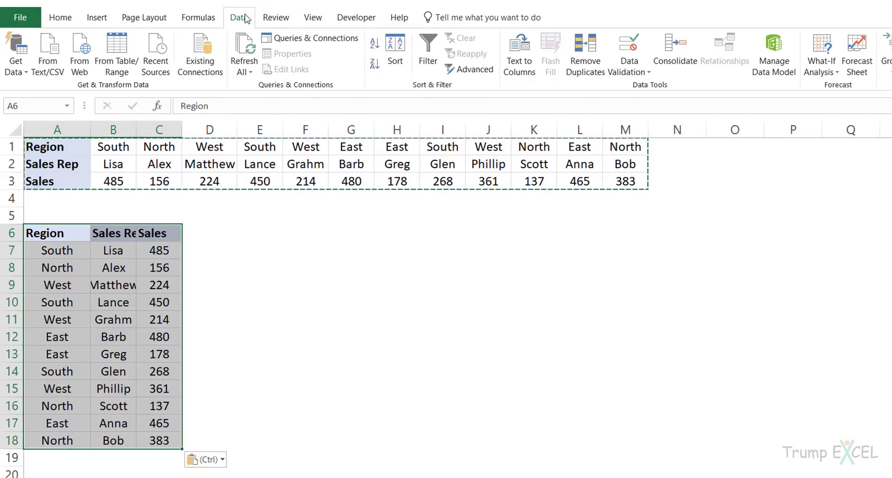
Sort the transposed table top to bottom by Region, on cell values, from A to Z.
left_click(395, 51)
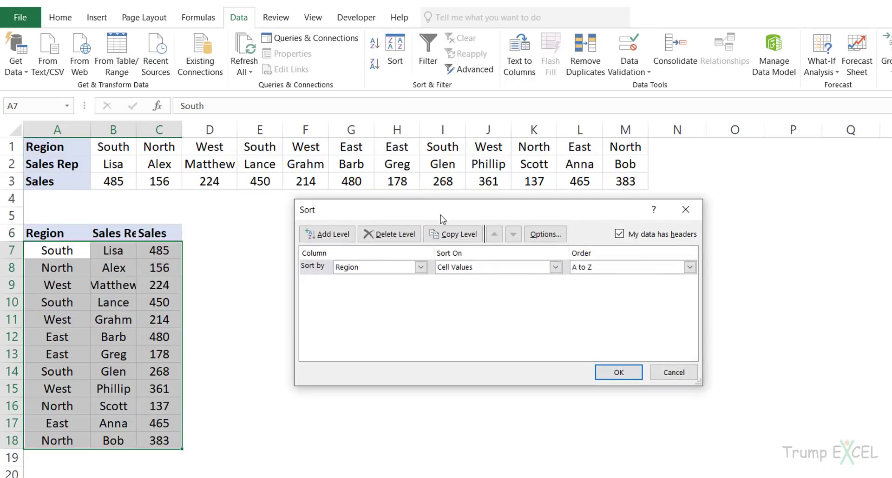
left_click(546, 234)
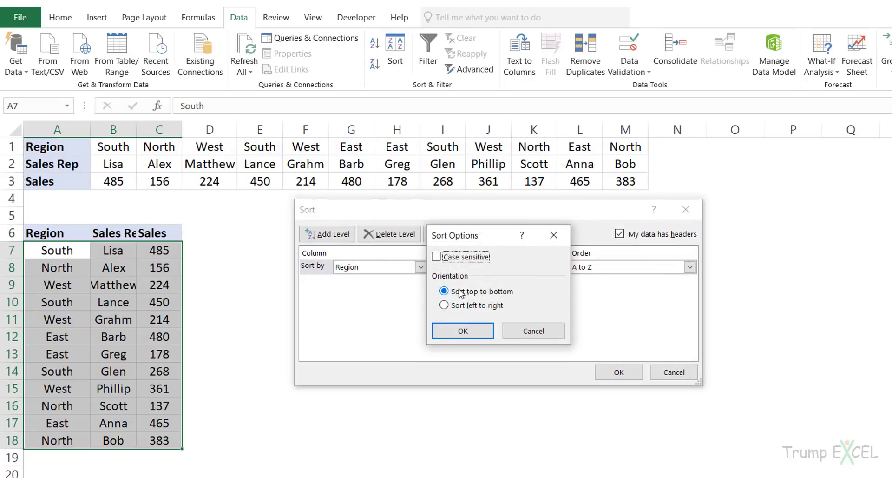
left_click(480, 330)
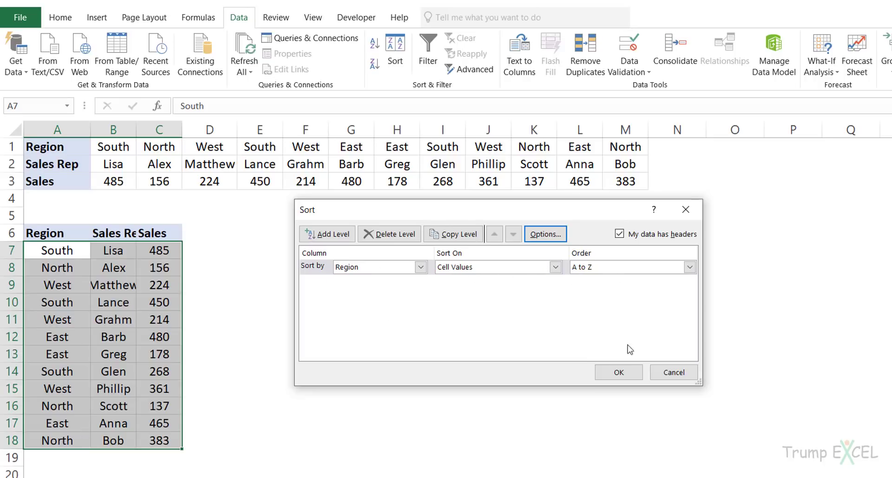
left_click(619, 373)
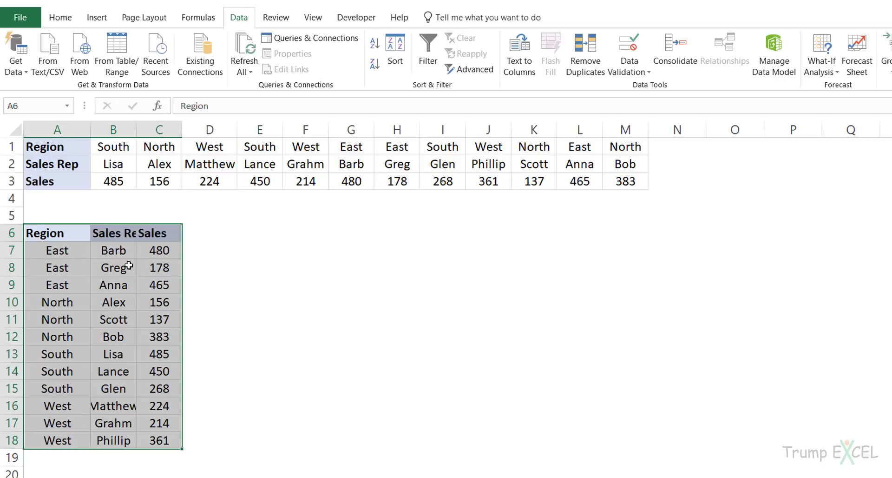
Copy the sorted table A6:C18 and paste it over the original data at cell A1 using Paste Special with All and Transpose.
right_click(78, 238)
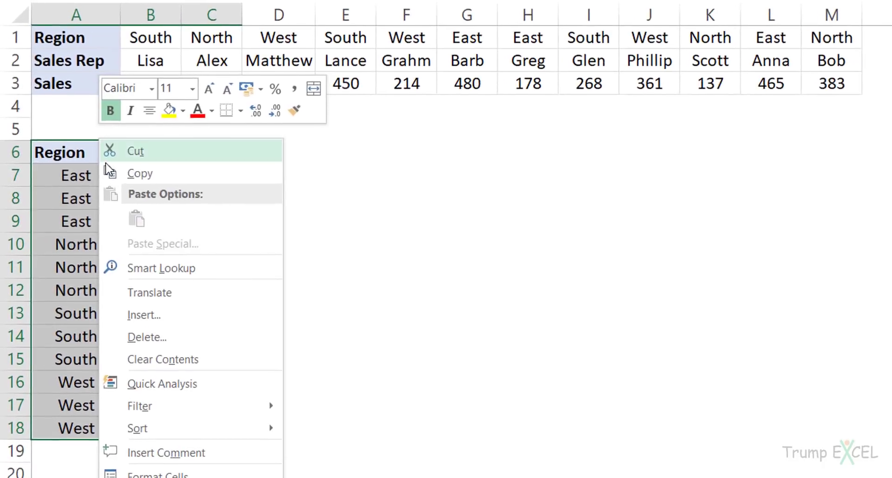
left_click(133, 173)
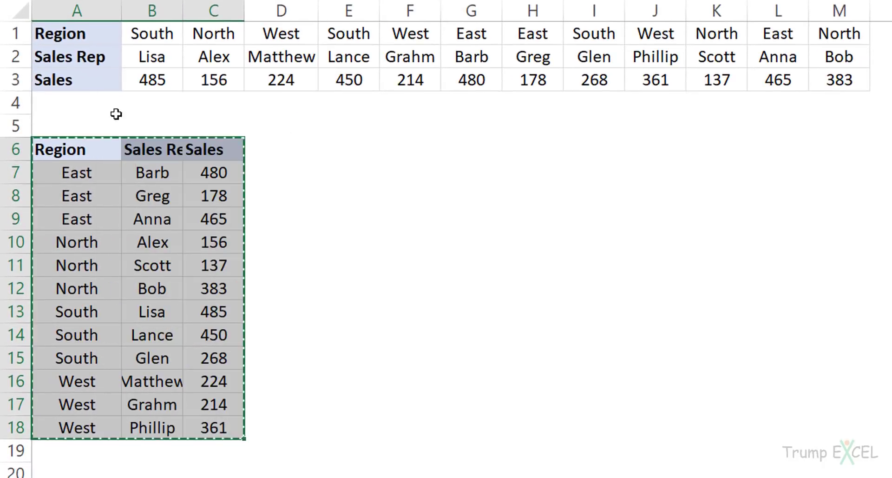
right_click(81, 34)
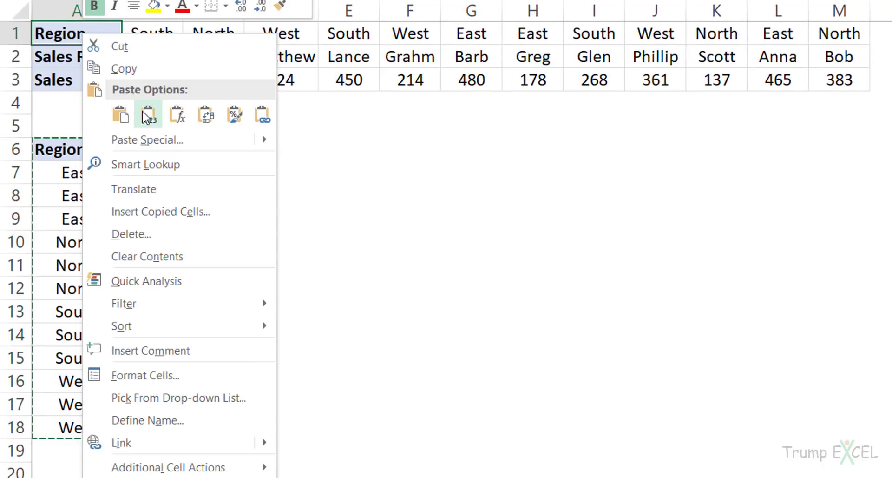
left_click(93, 138)
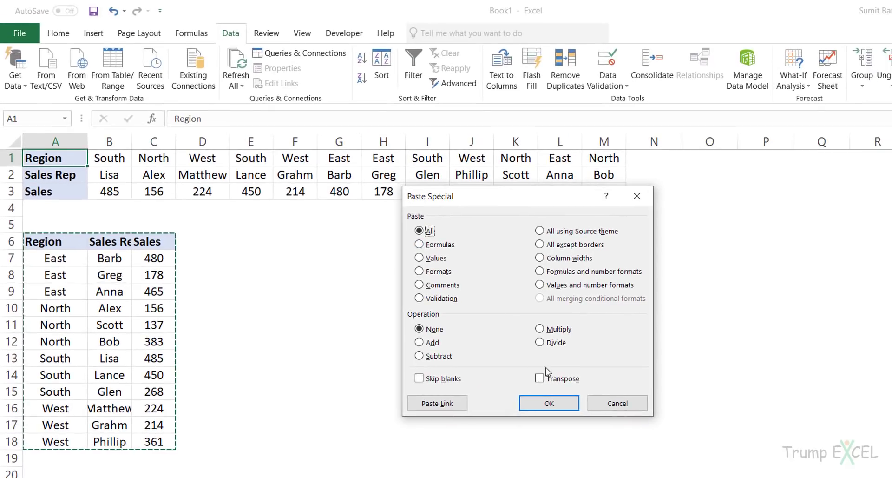
left_click(540, 377)
left_click(551, 402)
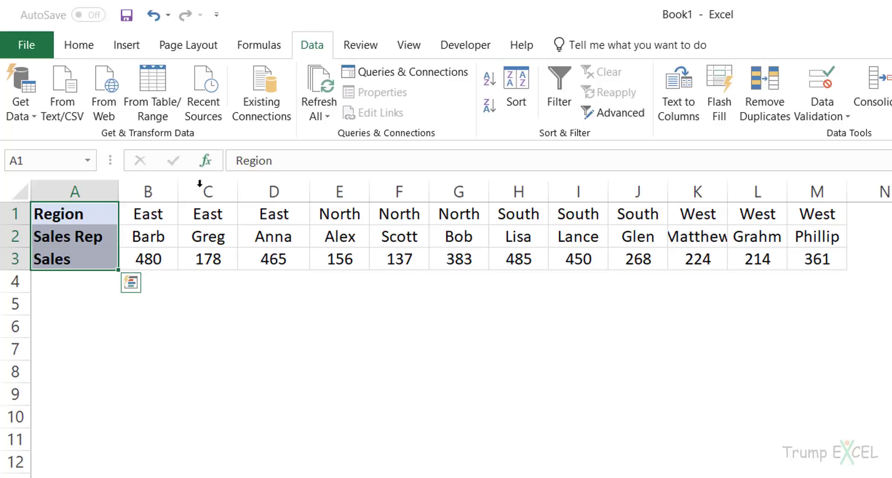
Set up a left-to-right sort for the data range B1:M3 on the Inbuilt sheet, leaving out the header column.
left_click_drag(172, 212, 804, 258)
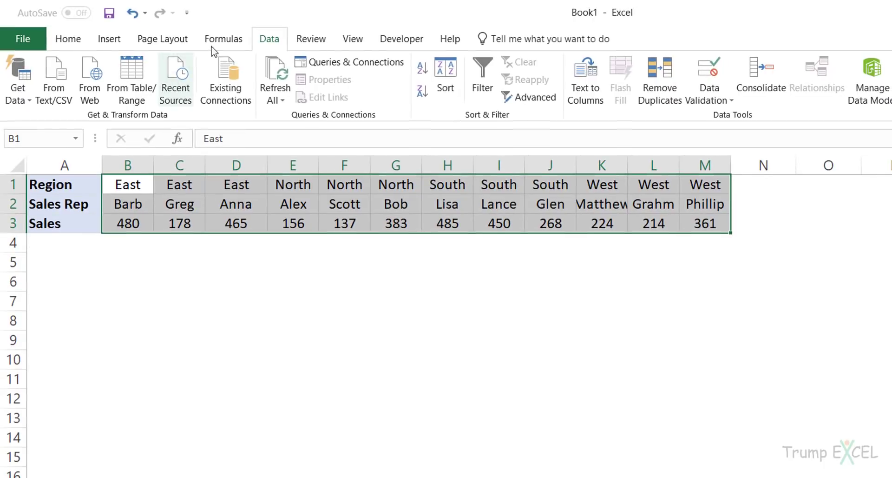
left_click(445, 77)
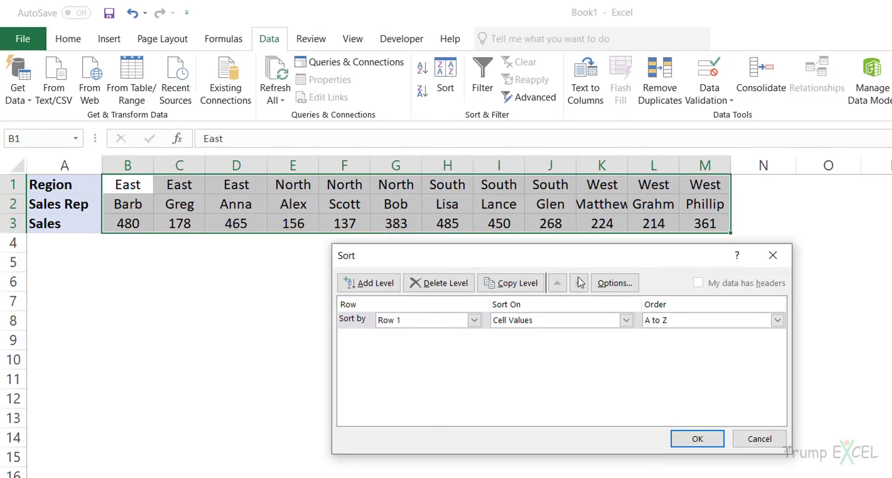
left_click(610, 284)
left_click(502, 364)
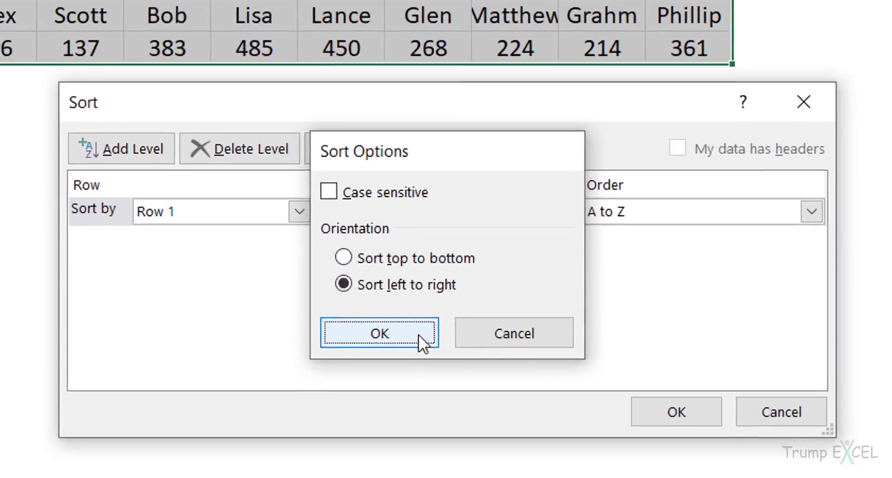
left_click(418, 334)
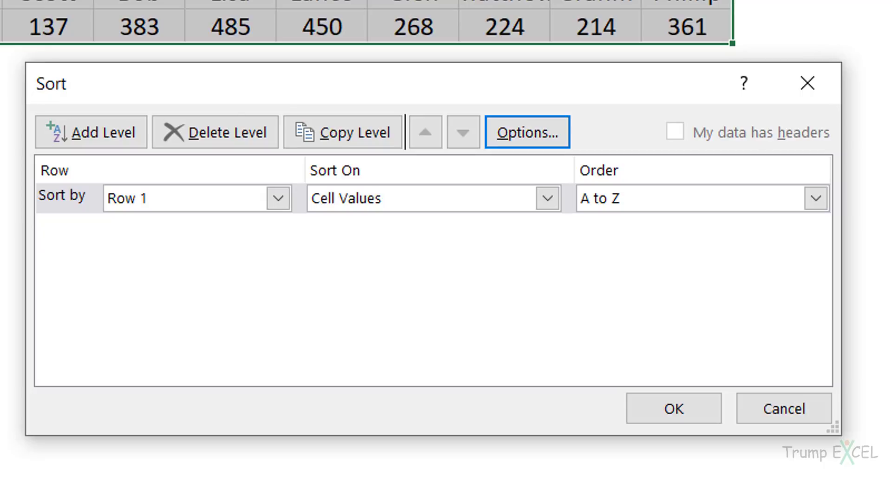
Sort the columns by Row 1 on cell values using a new custom list in the order East, West, North, South.
left_click(705, 204)
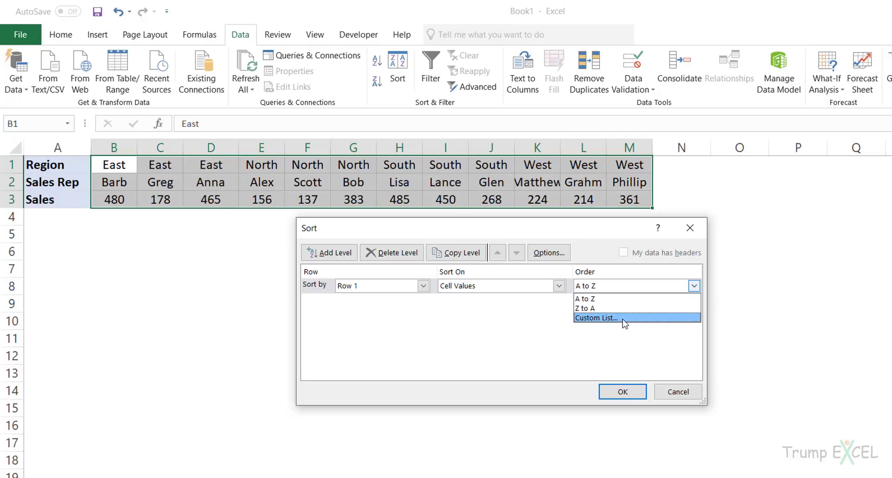
left_click(625, 320)
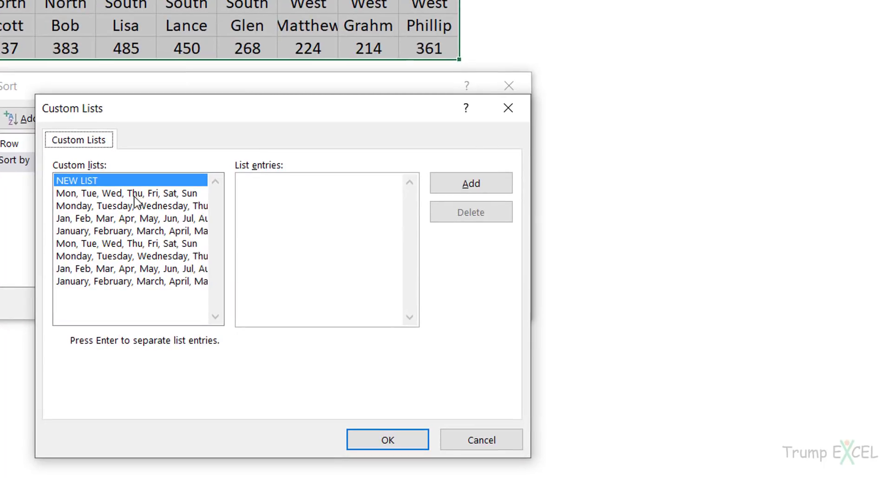
left_click(264, 198)
type("East")
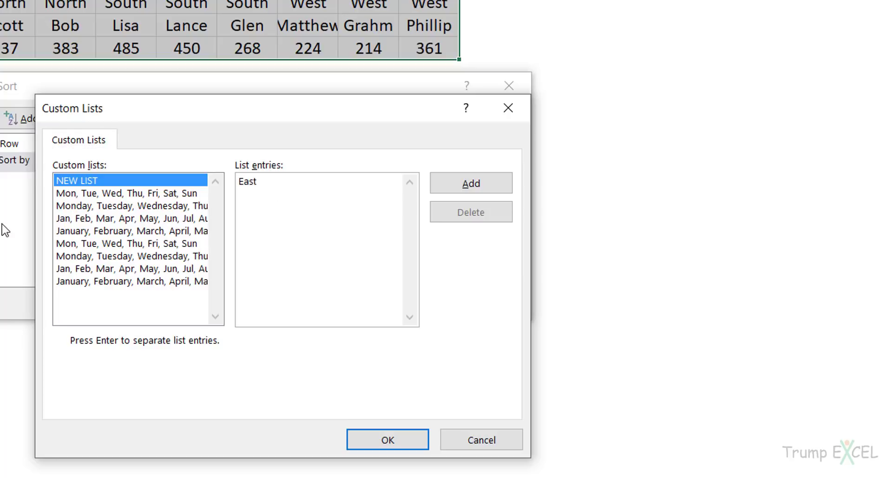
key("Return")
type("West")
key("Return")
type("North")
key("Return")
type("South")
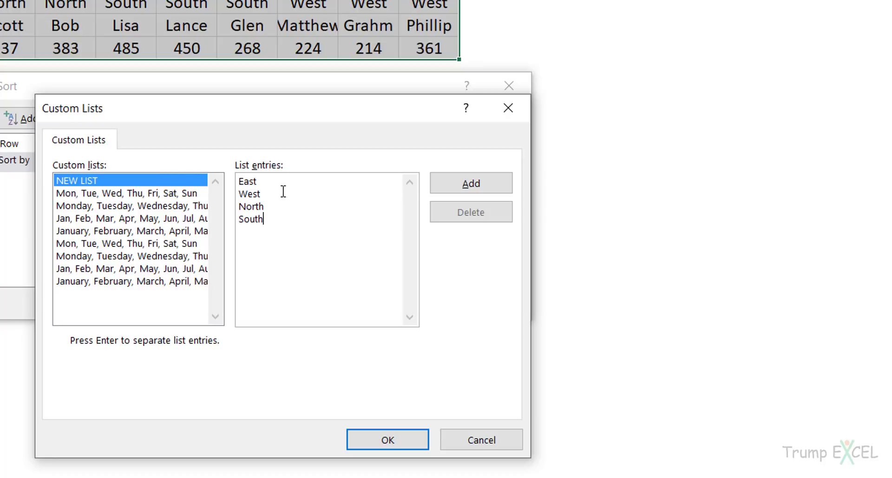
left_click(395, 439)
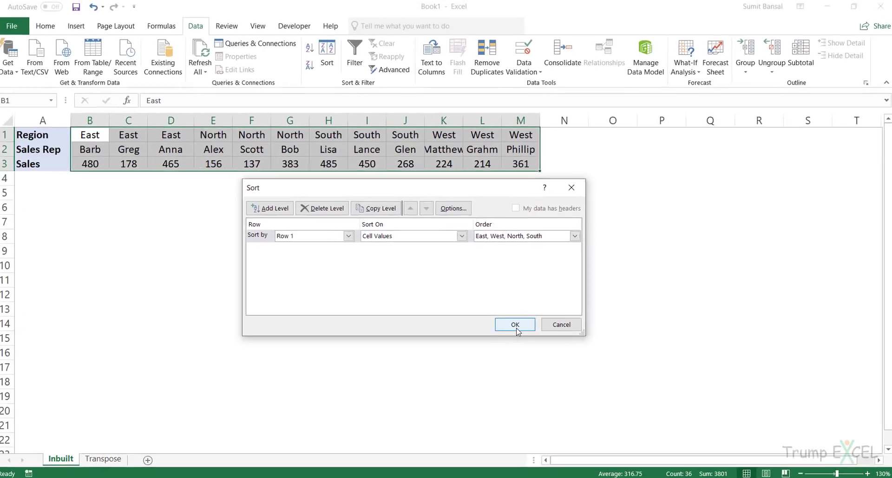
left_click(514, 325)
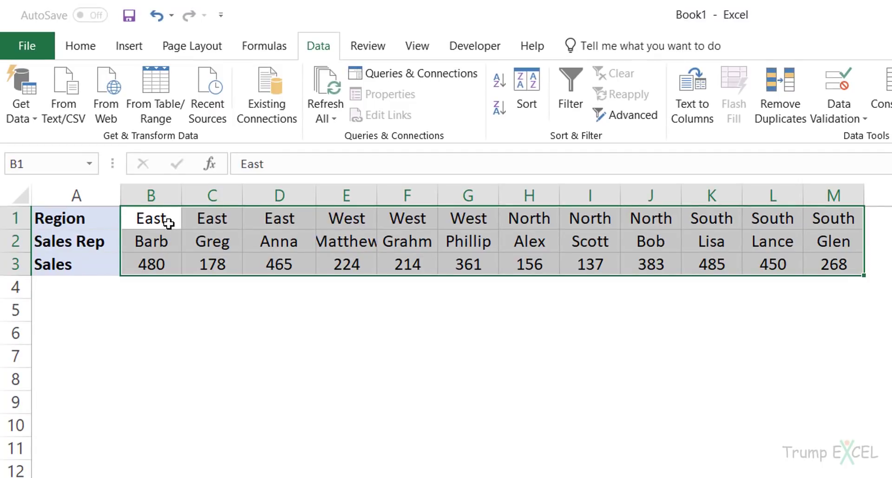
left_click_drag(168, 223, 310, 223)
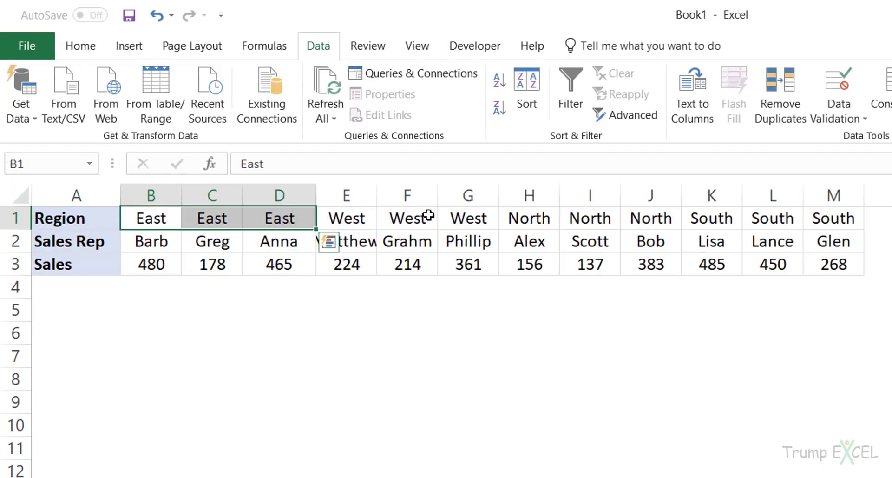